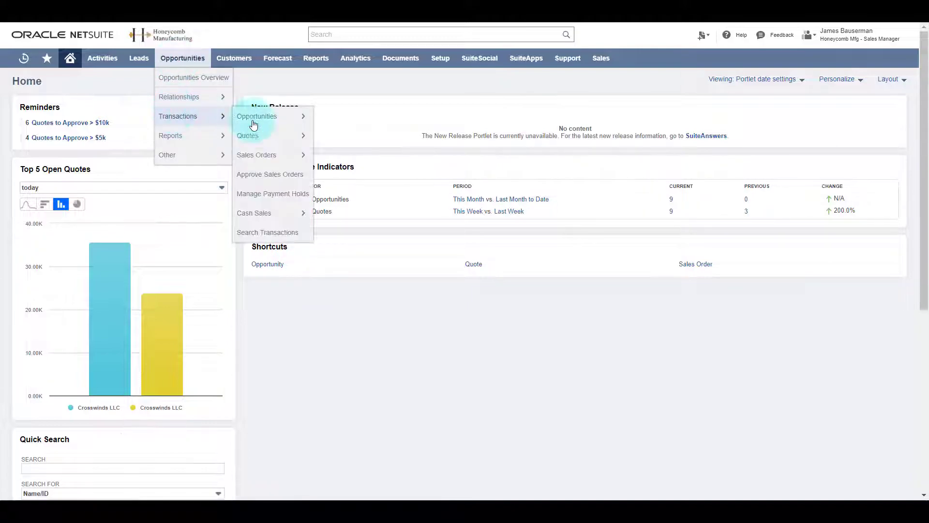
Save new opportunity OPP00002247 for company Crosswinds LLC and check its empty Quotes list
mouse_move(256, 116)
left_click(324, 116)
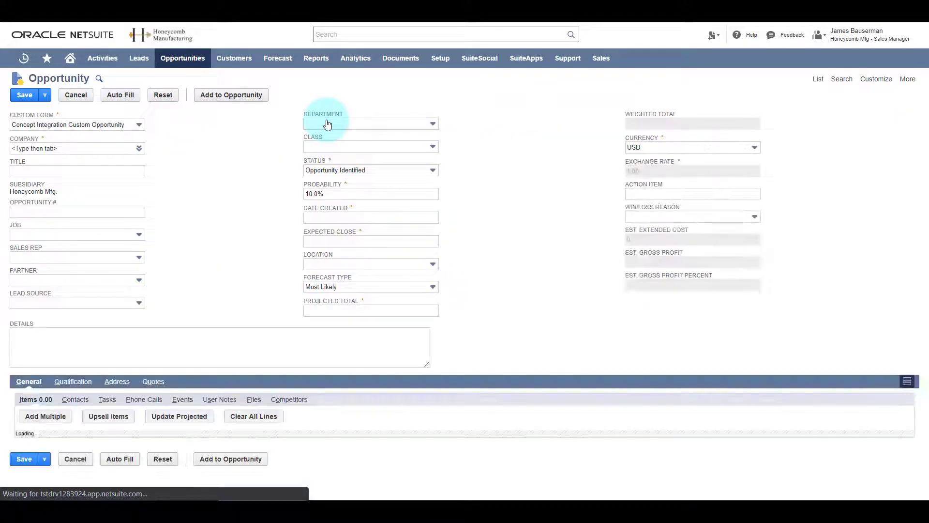
type("cross")
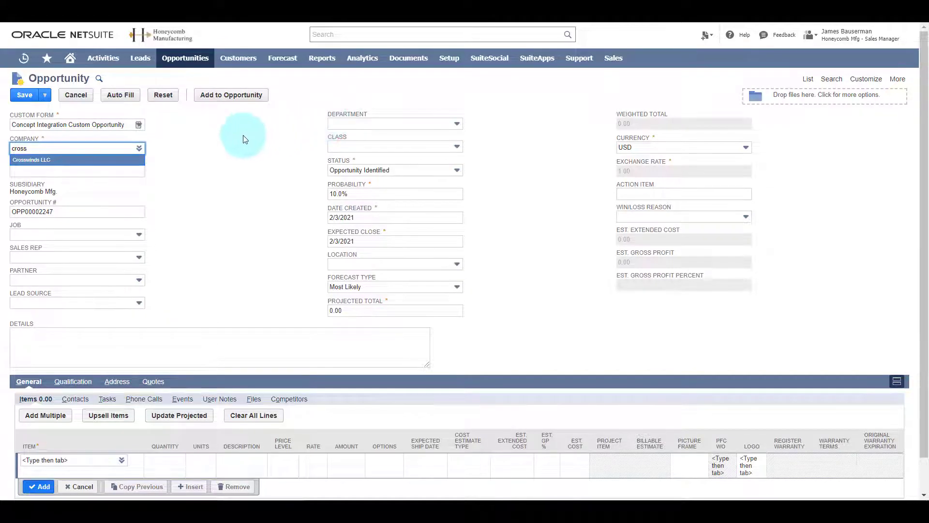
left_click(93, 162)
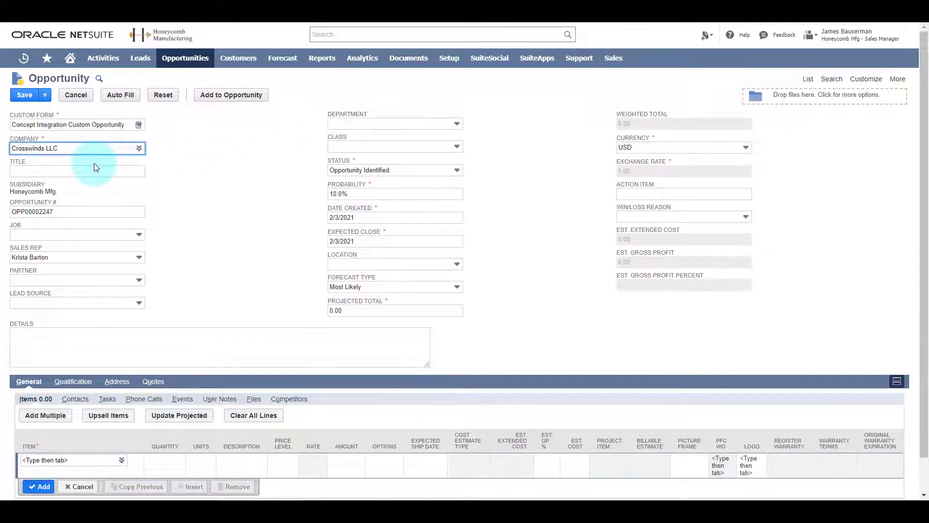
left_click(23, 95)
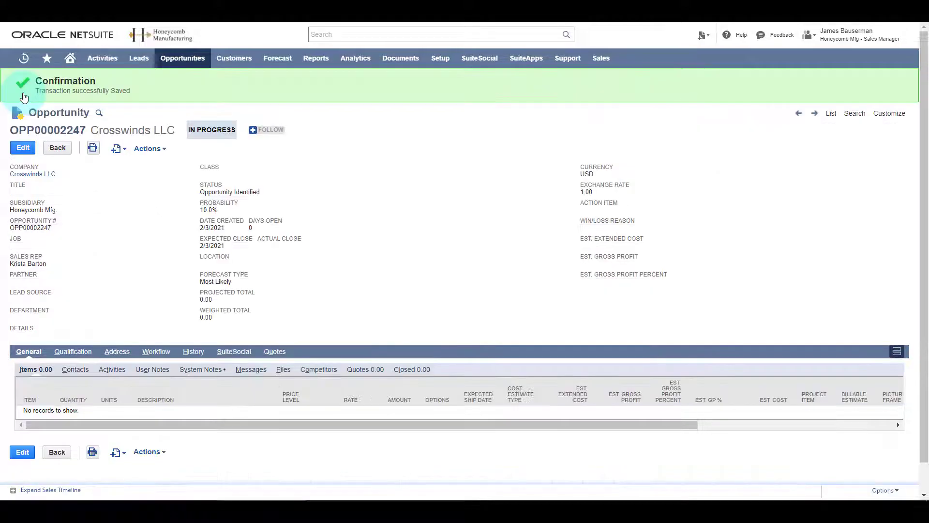
left_click(275, 353)
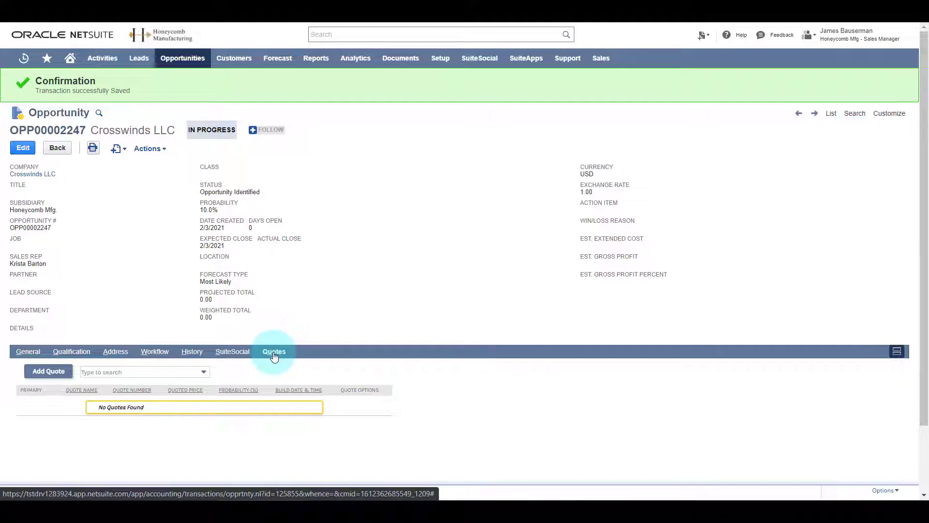
Add Configuration quote AC-20813 and begin a new configuration under the Manufacturing vertical
left_click(35, 374)
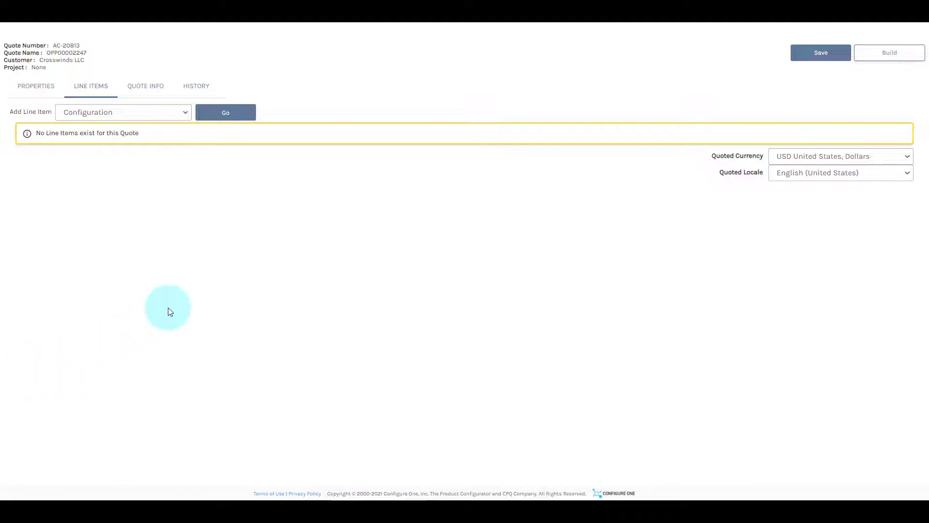
left_click(239, 117)
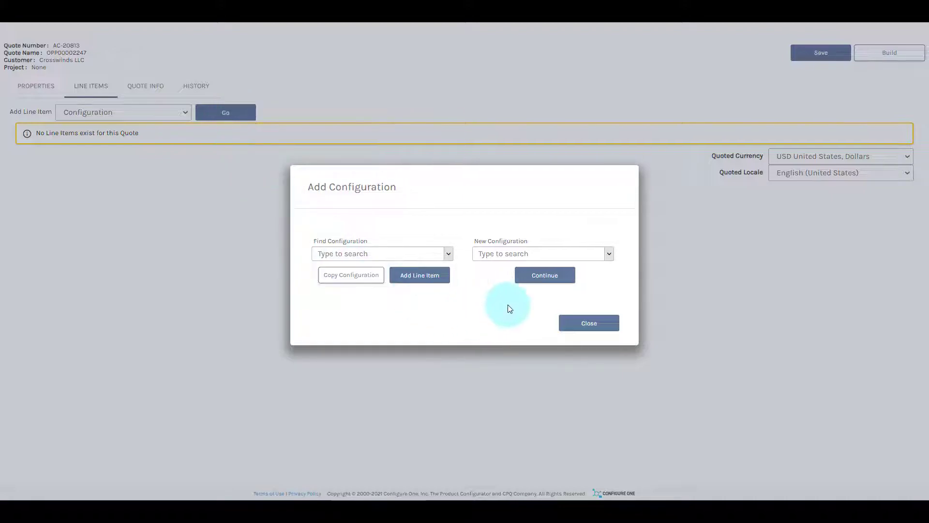
left_click(544, 277)
left_click(515, 258)
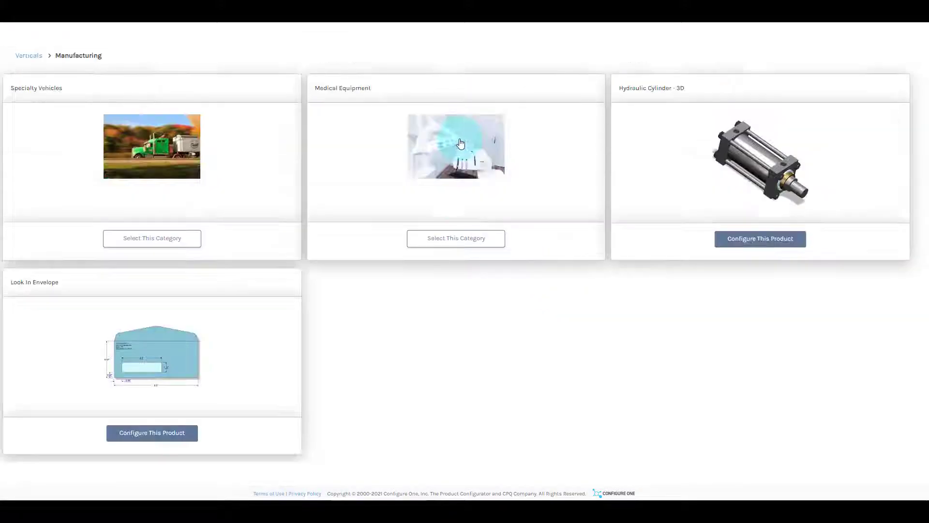
Choose Specialty Vehicles with Fast Ship, General Service, Oak Brook Illinois and a Freightliner chassis
left_click(185, 156)
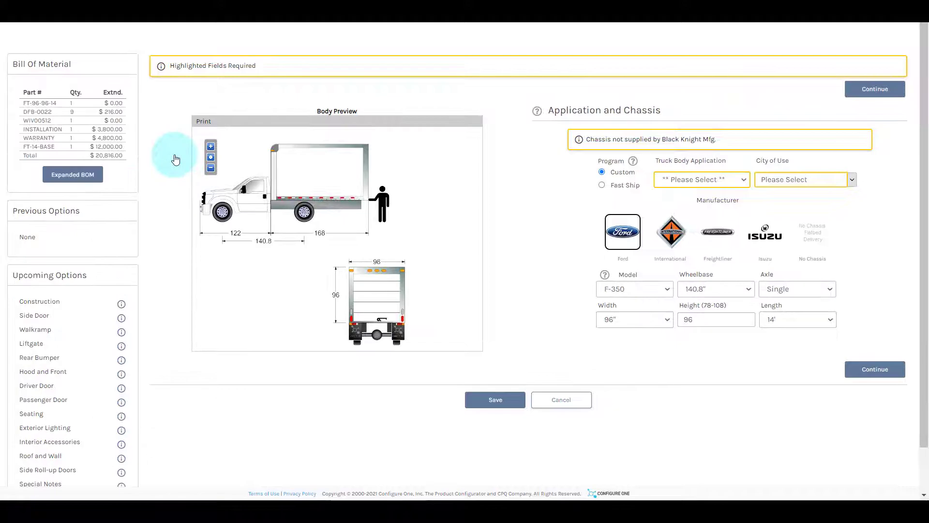
left_click(602, 184)
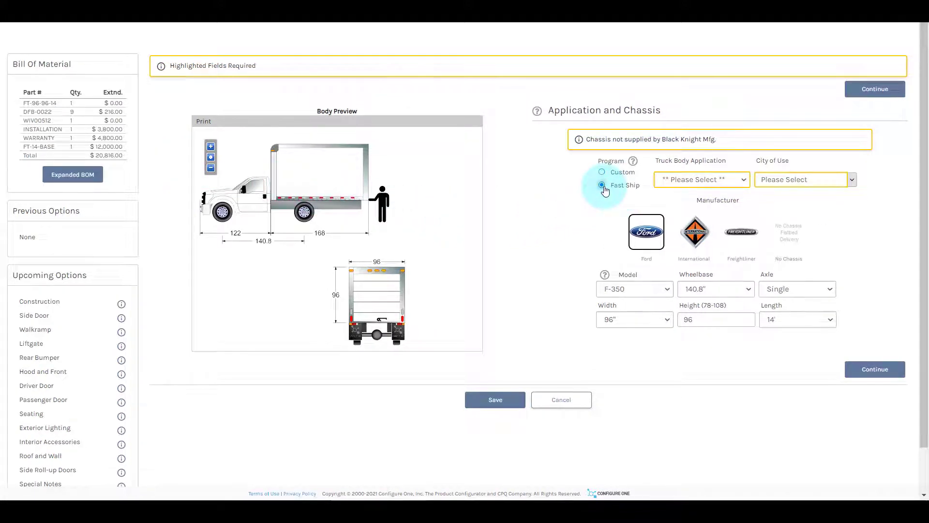
left_click(700, 179)
left_click(697, 200)
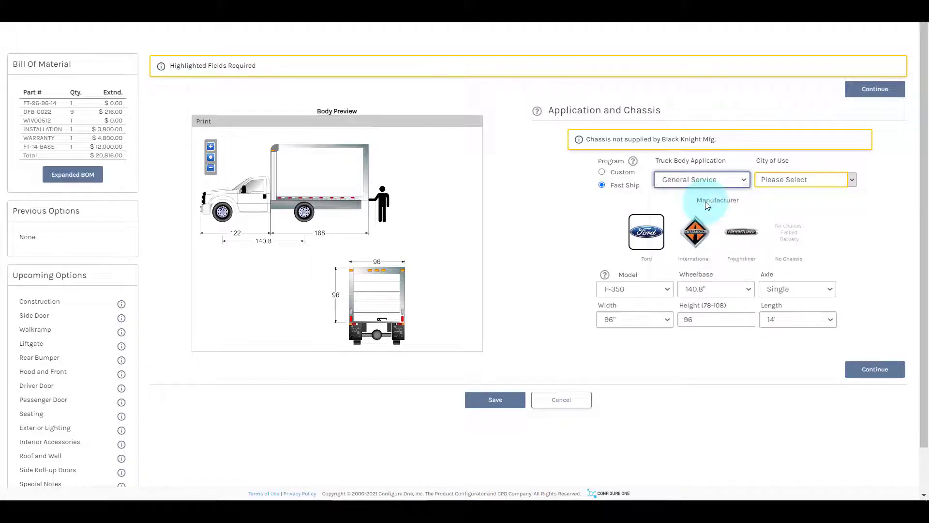
left_click(792, 179)
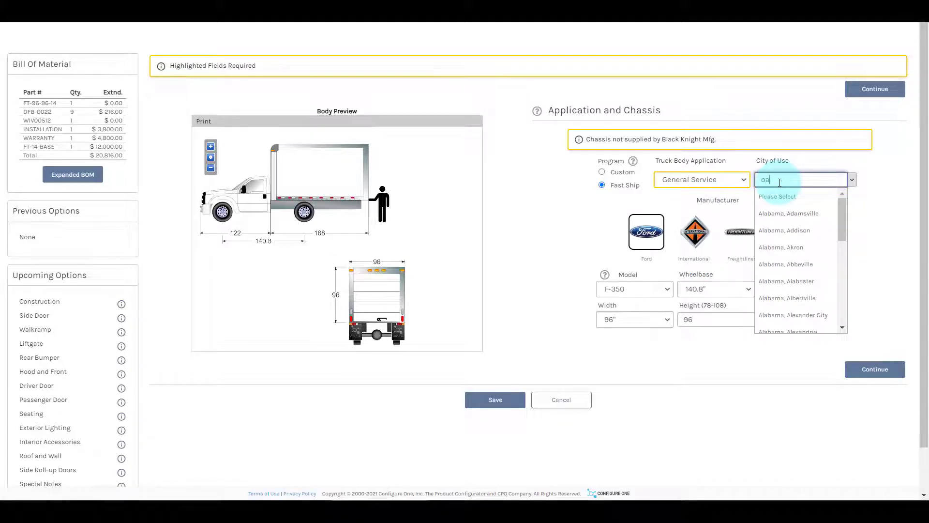
type("oak bro")
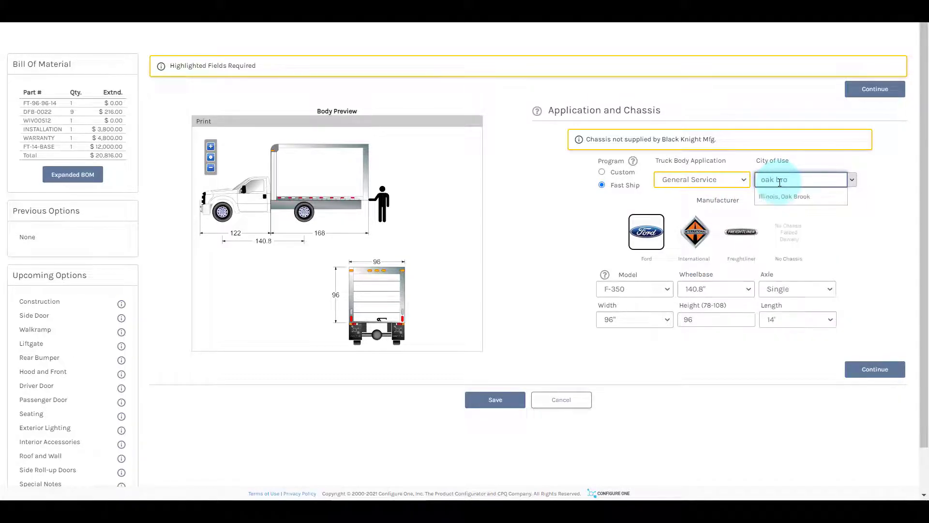
left_click(785, 196)
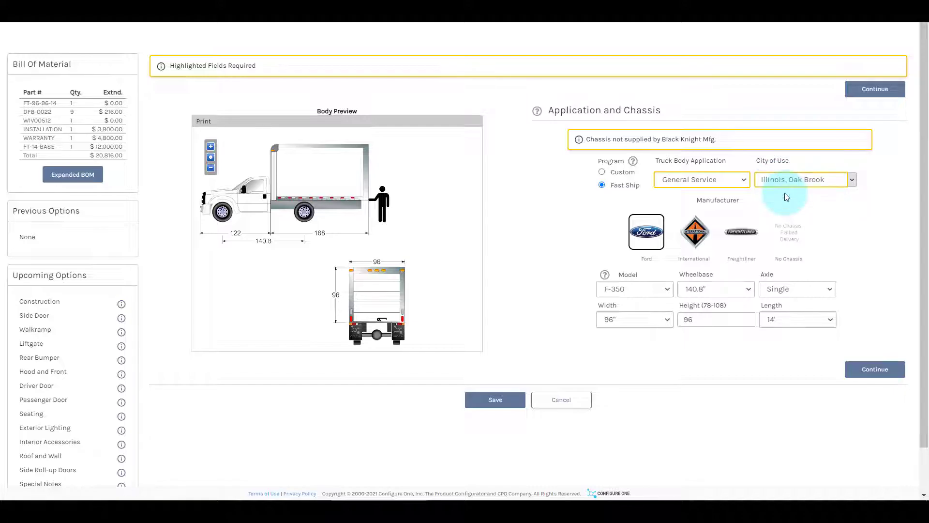
left_click(740, 236)
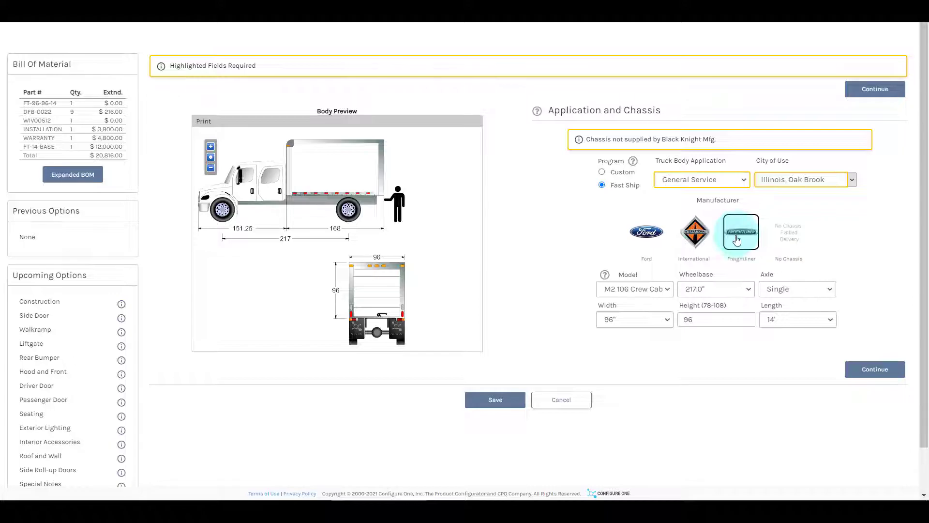
Set body width 102", height 100 and length 16', then continue to Construction
left_click(649, 317)
left_click(636, 349)
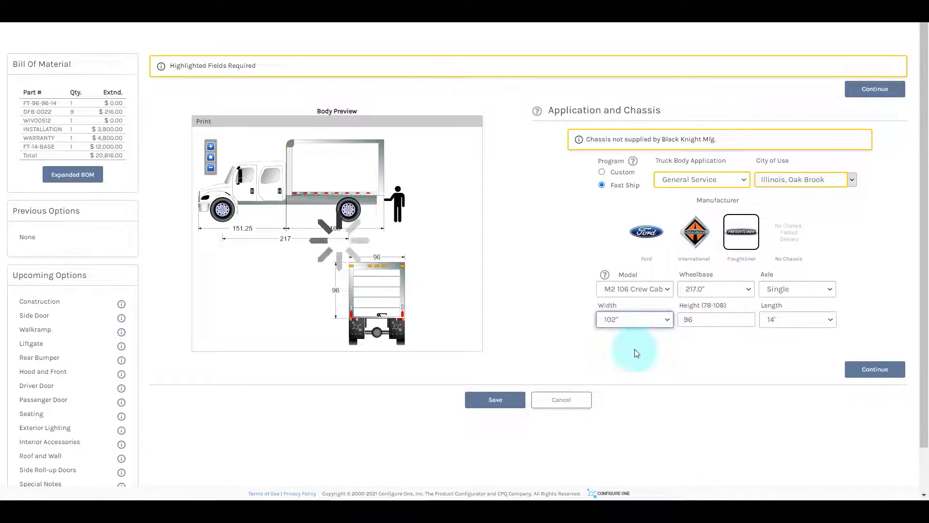
left_click(713, 320)
double_click(713, 321)
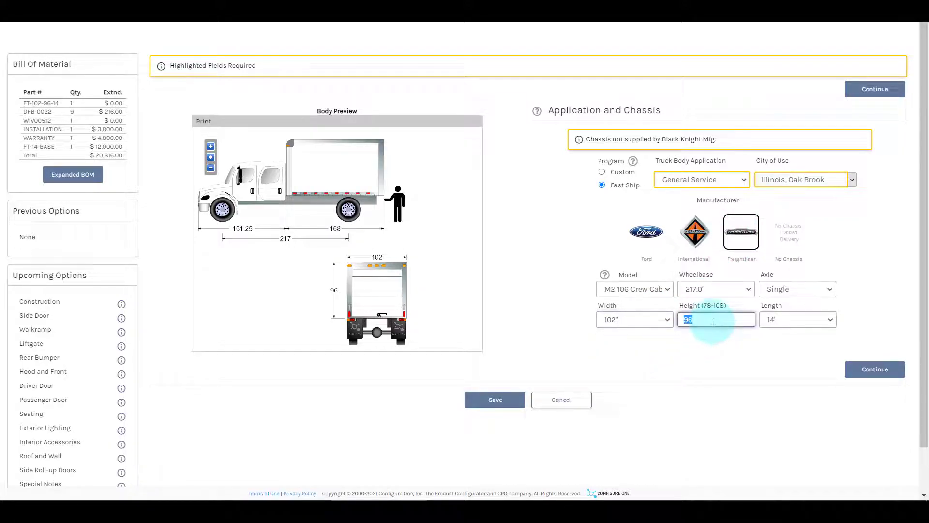
type("100")
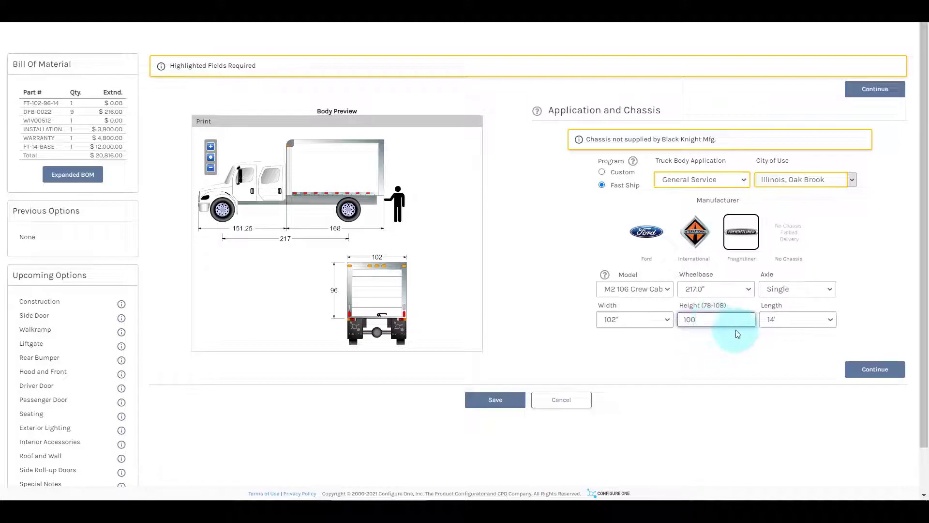
left_click(798, 320)
left_click(778, 350)
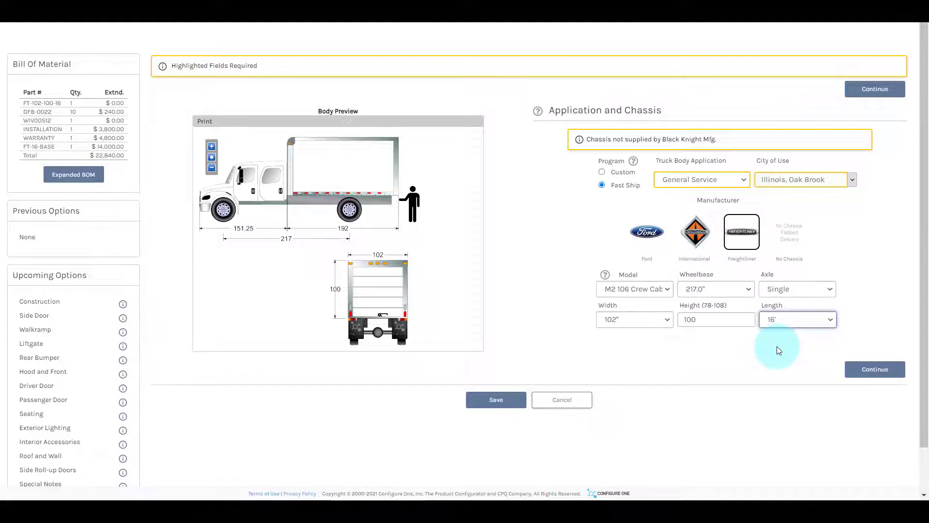
left_click(875, 89)
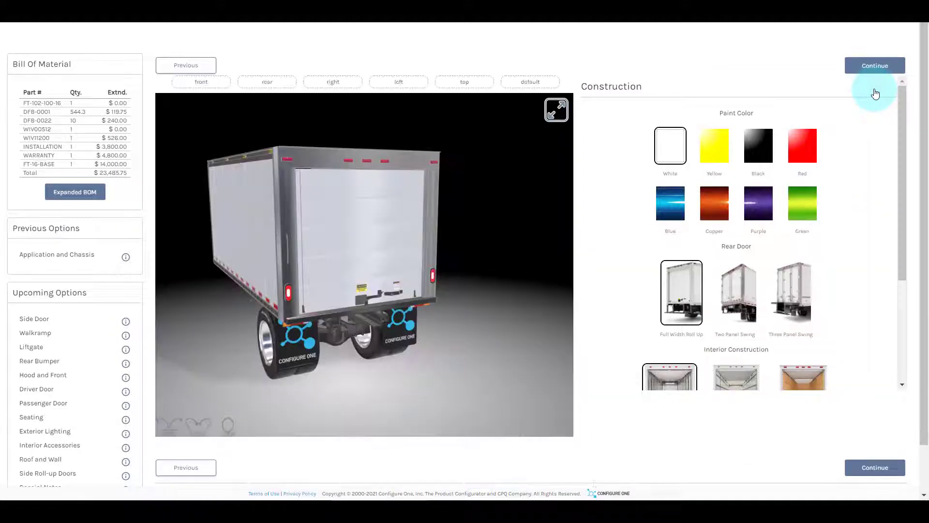
Choose blue paint, a three-panel swing rear door and full plywood interior, then build the design
left_click(670, 204)
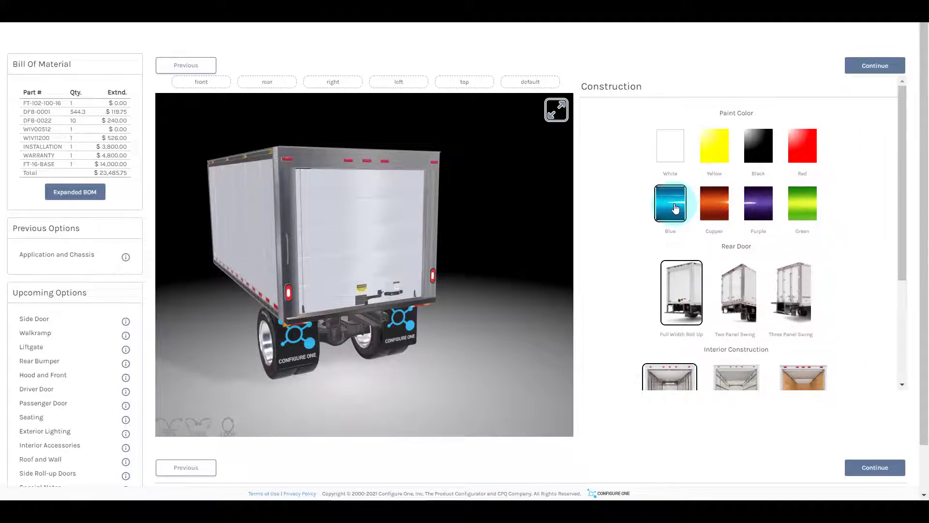
left_click(791, 291)
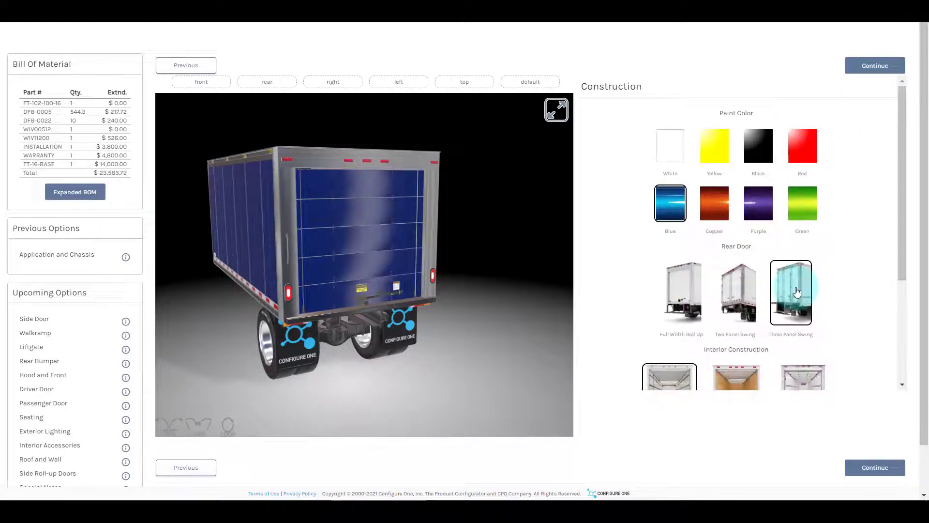
scroll(796, 291, "down", 2)
scroll(797, 291, "down", 1)
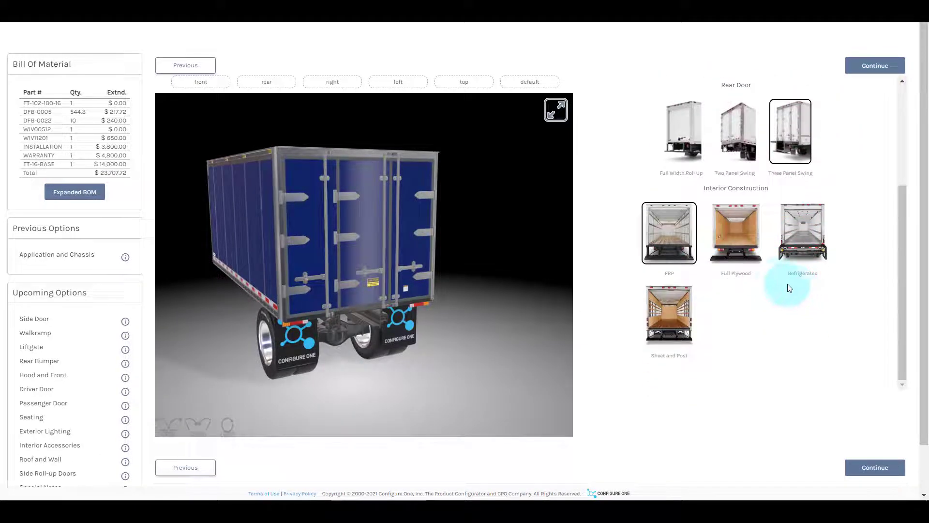
left_click(735, 233)
scroll(548, 357, "down", 2)
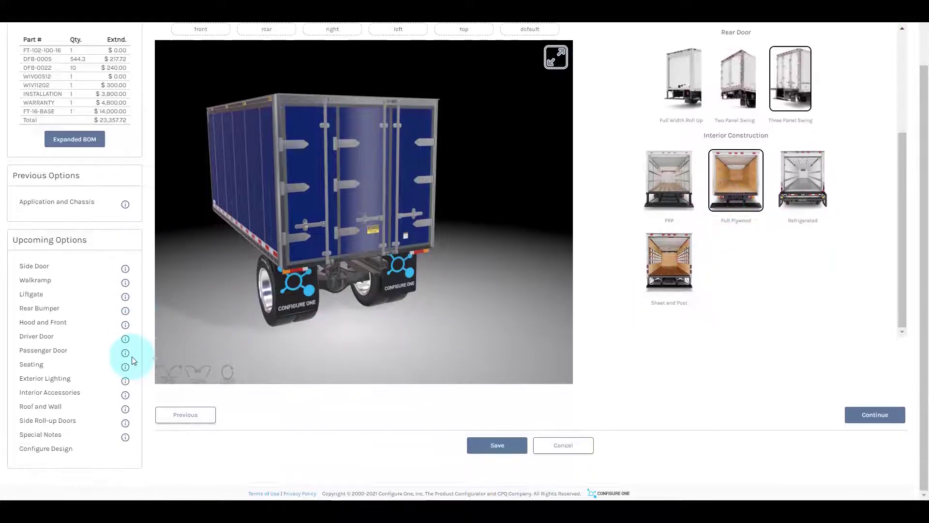
left_click(45, 501)
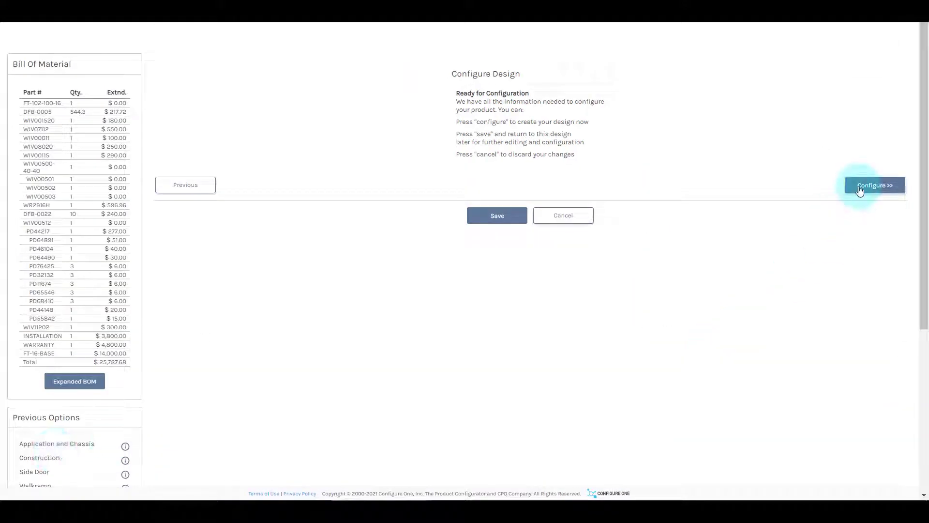
left_click(875, 187)
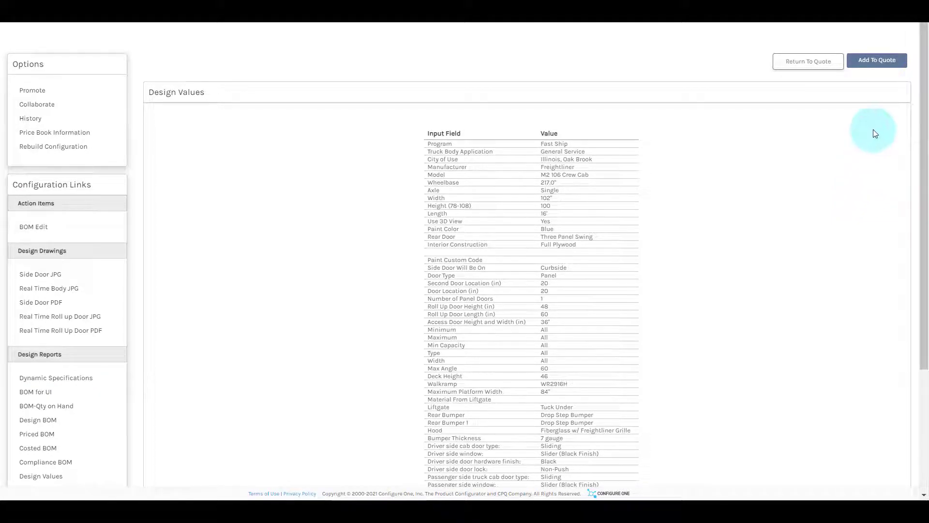
Add the configured Freightliner truck body to quote AC-20813 as a line item
left_click(877, 61)
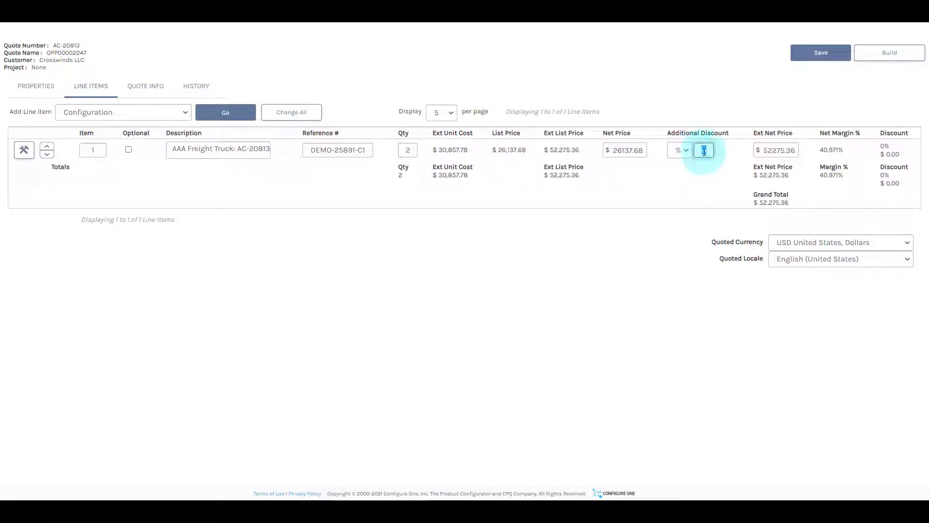
type("5")
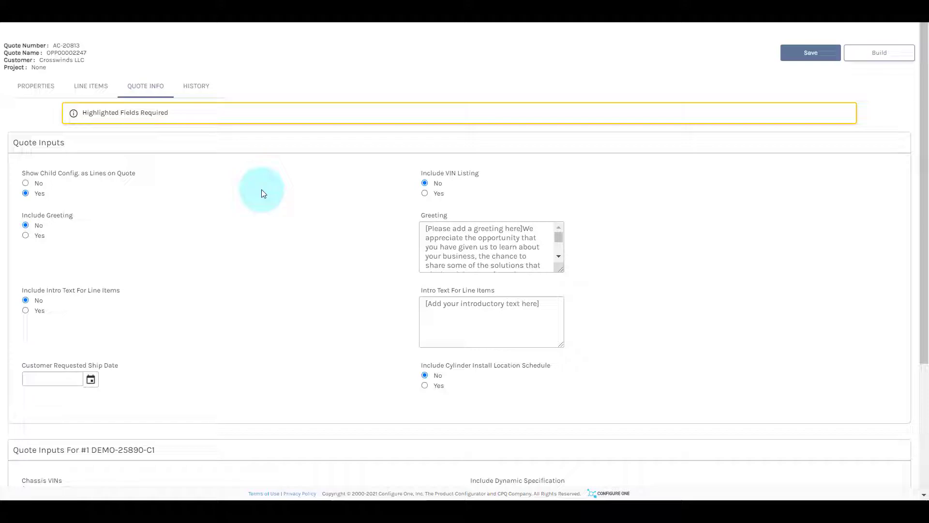
scroll(261, 190, "down", 5)
Set anticipated close date to 28 Feb 2021 and probability of sale to Most Likely (75%)
left_click(330, 455)
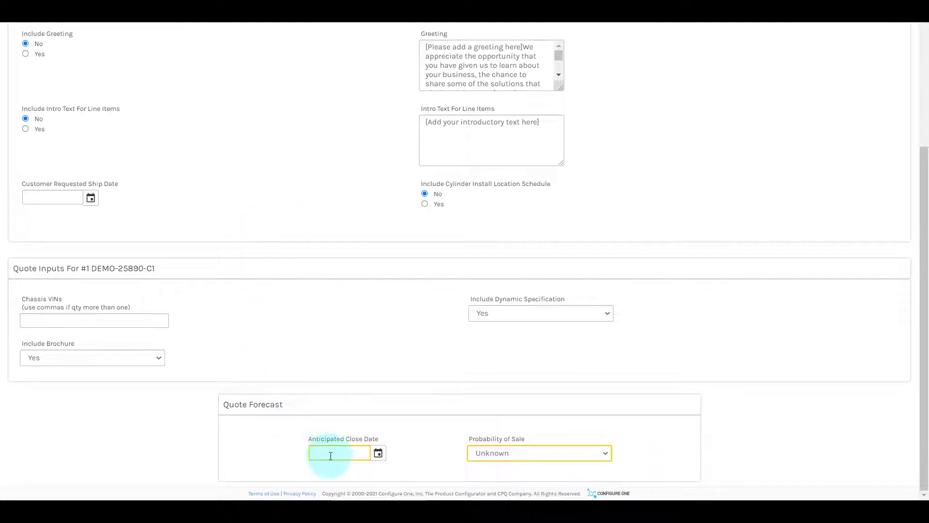
left_click(323, 432)
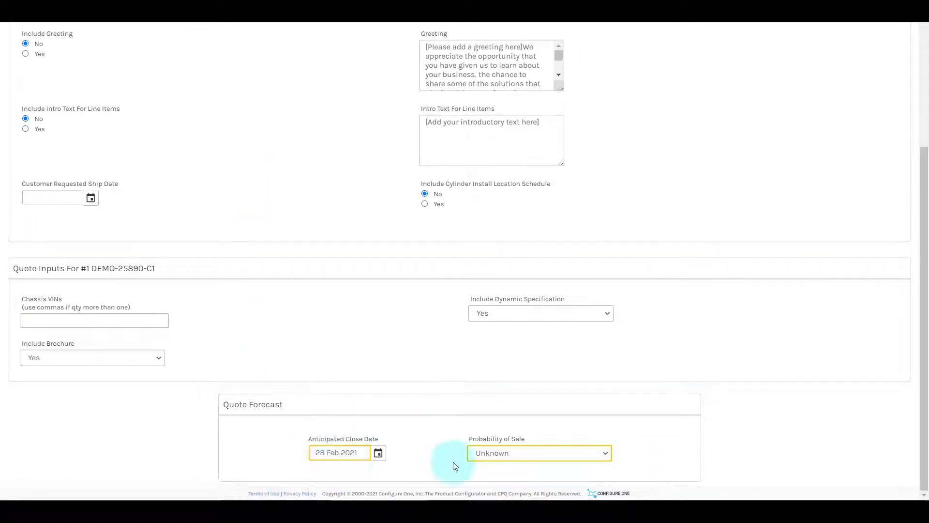
left_click(534, 455)
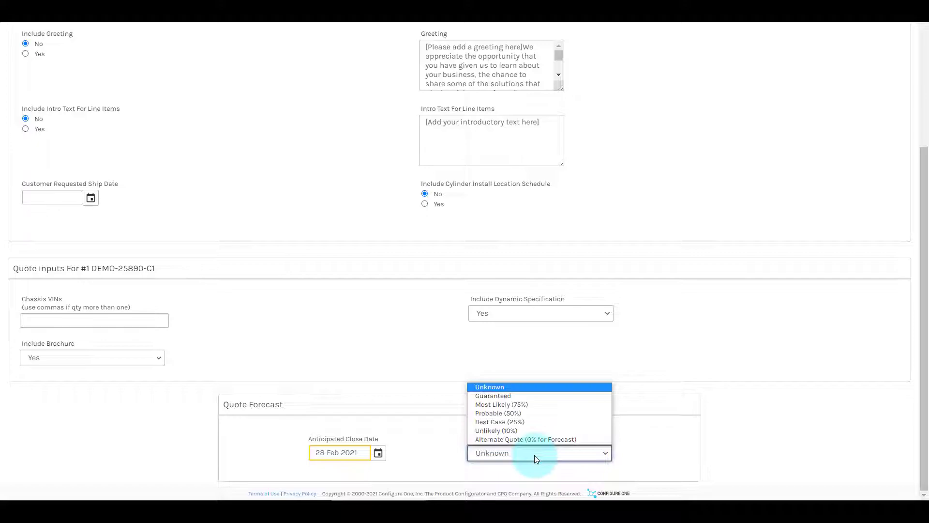
left_click(528, 407)
key("Return")
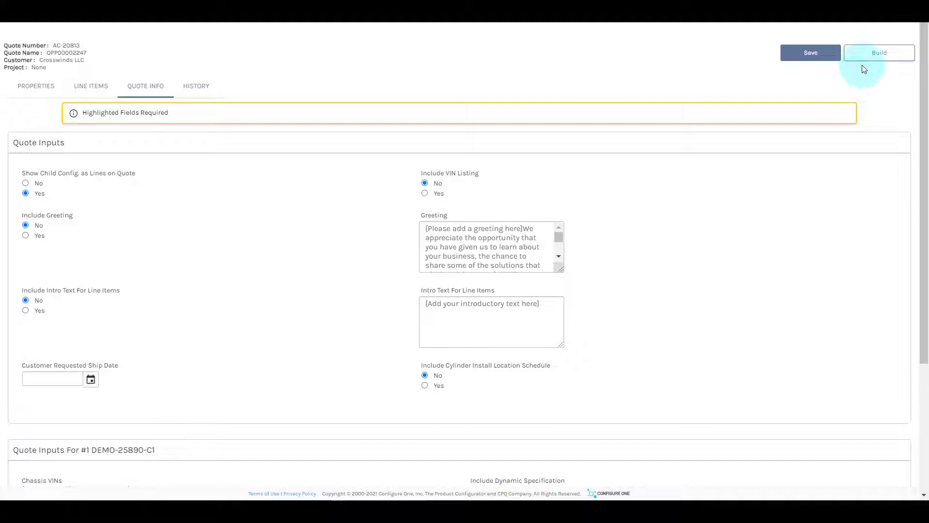
Build the quote PDF and review its pricing, bill of material, specifications and brochure pages
left_click(880, 53)
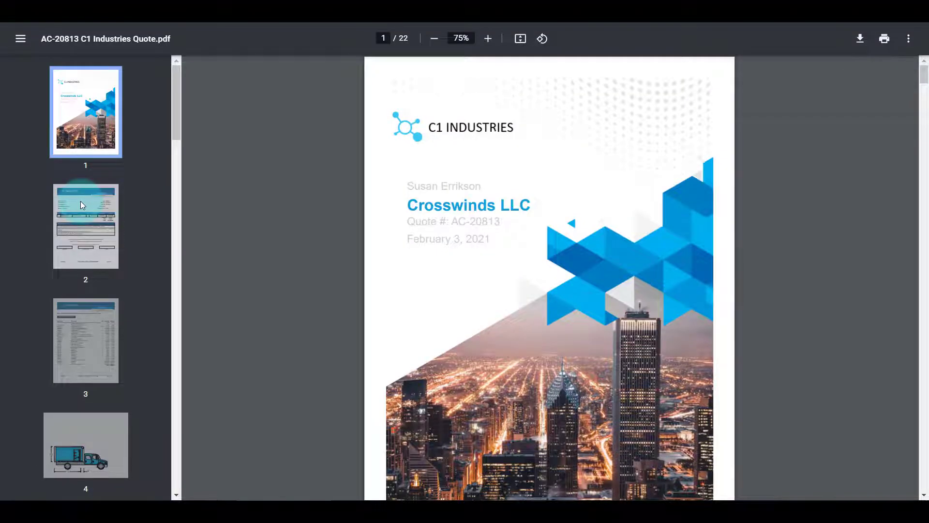
left_click(81, 201)
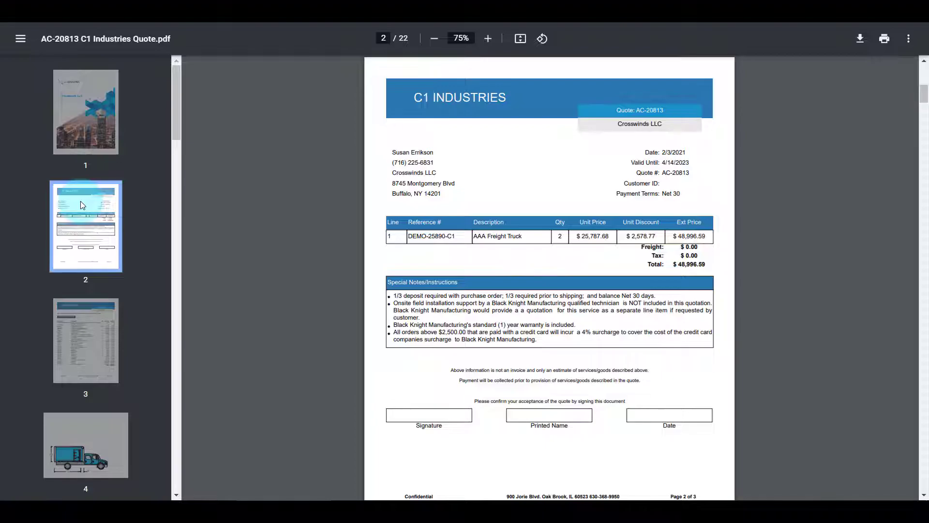
left_click(96, 338)
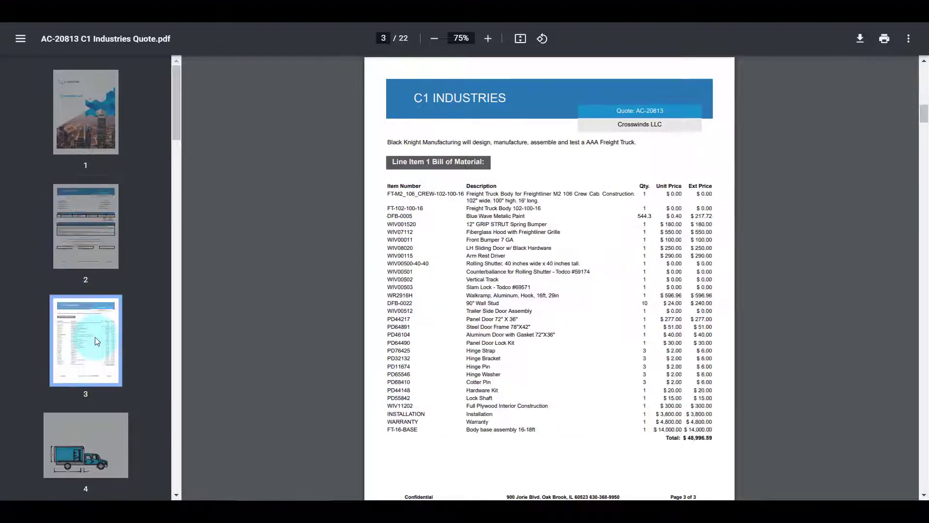
scroll(92, 339, "down", 5)
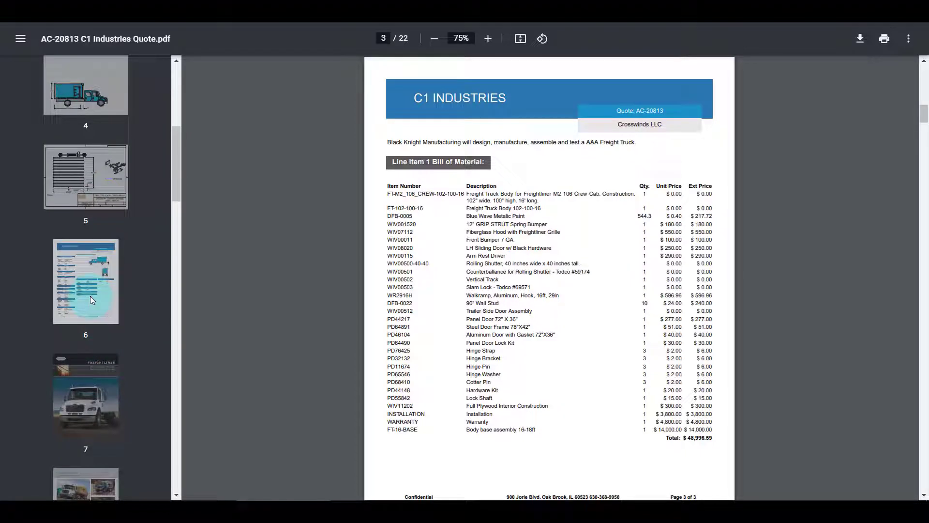
left_click(90, 296)
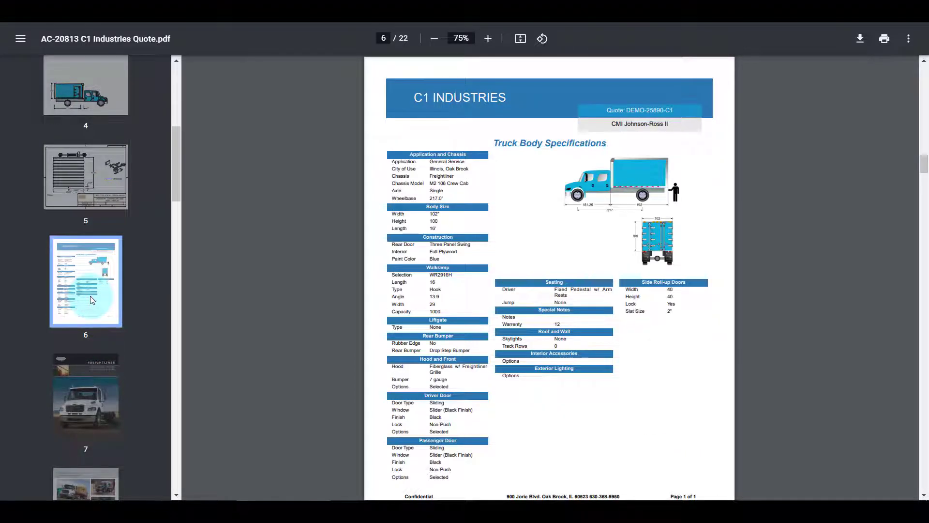
left_click(84, 375)
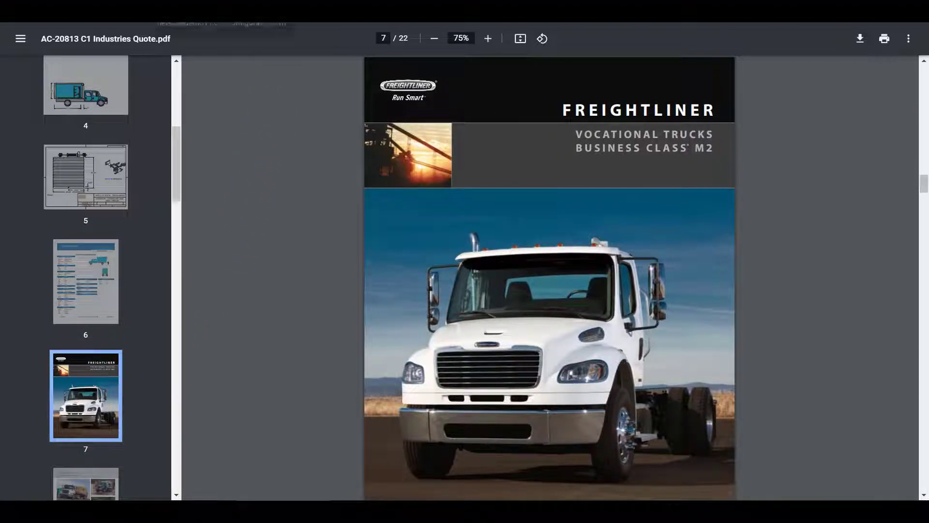
key("ctrl+w")
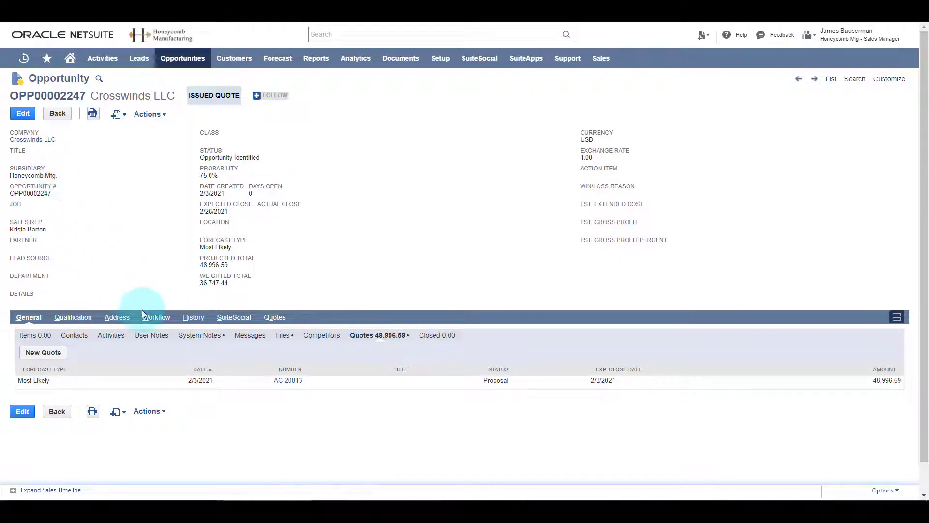
Confirm the quote PDF under Files, then open quote AC-20813 from the Quotes list
left_click(285, 336)
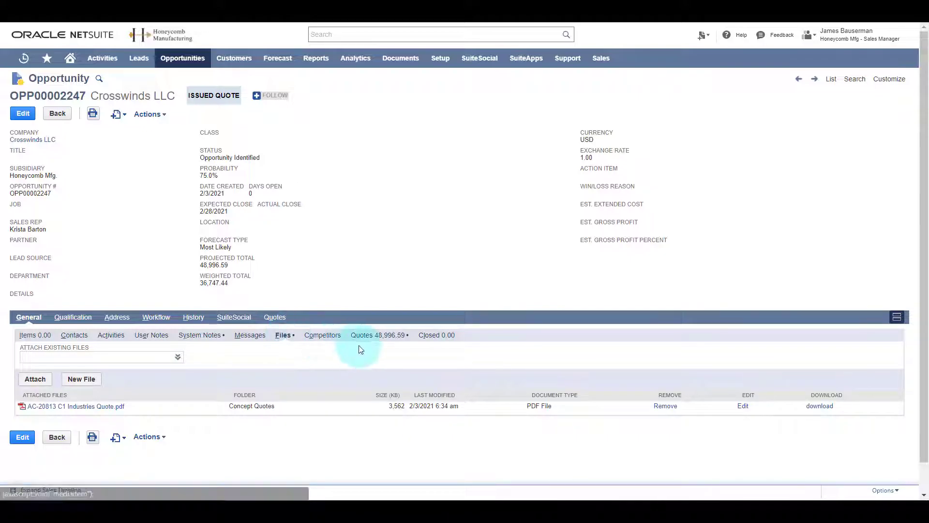
left_click(374, 336)
left_click(287, 380)
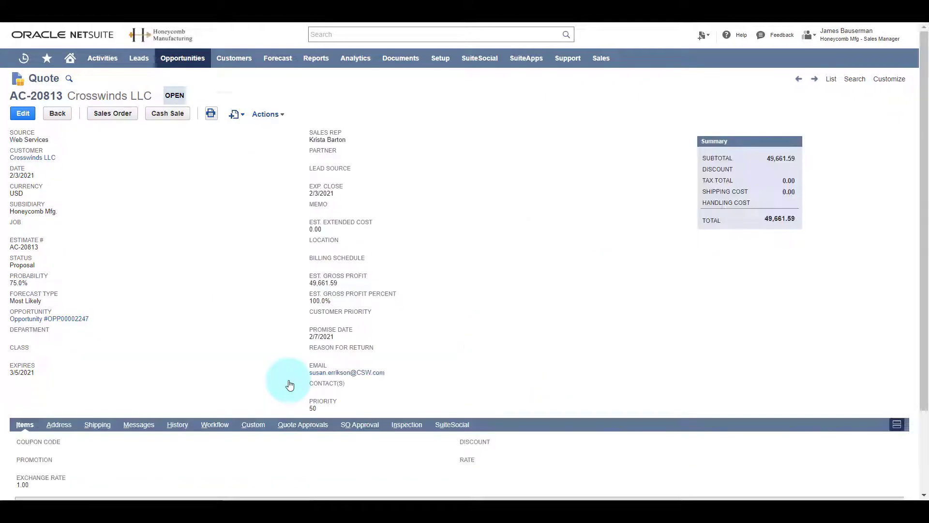
scroll(289, 384, "down", 3)
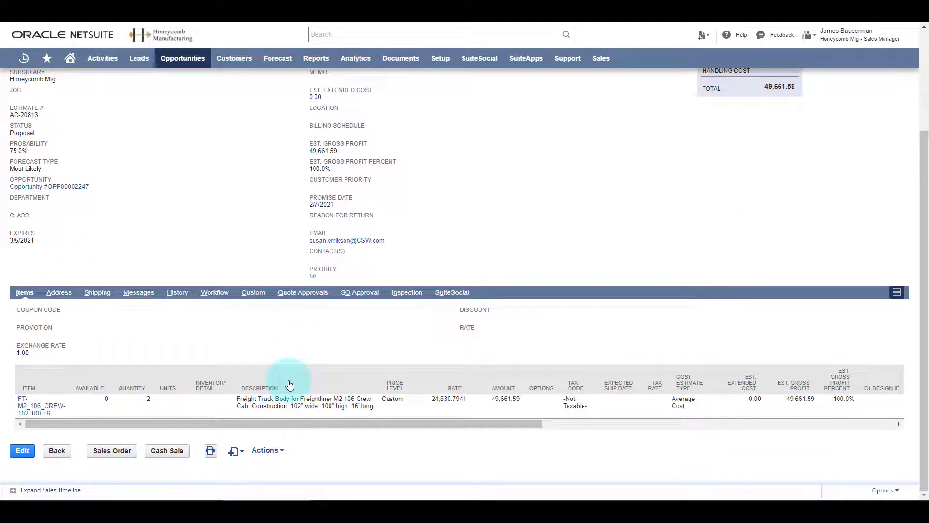
scroll(290, 385, "up", 3)
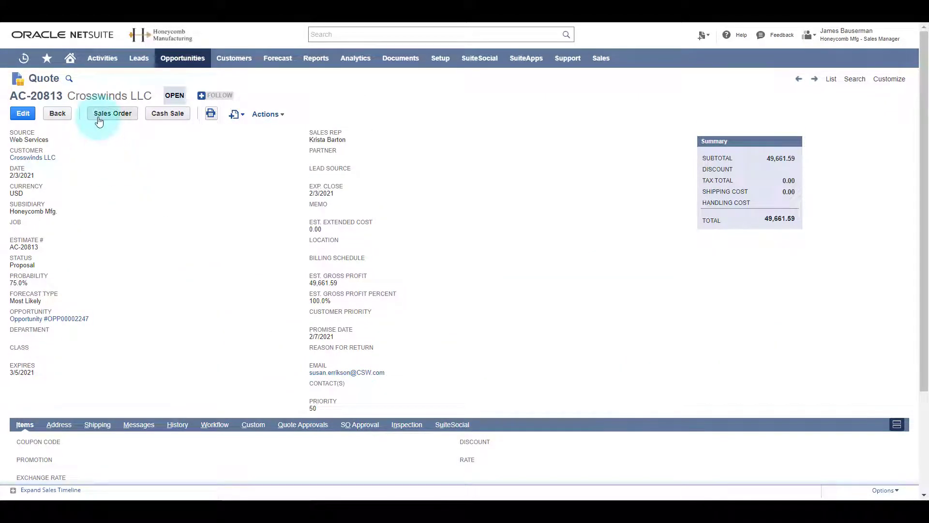
Convert quote AC-20813 into sales order SLS00001588 totaling $49,661.59 and save it
left_click(102, 115)
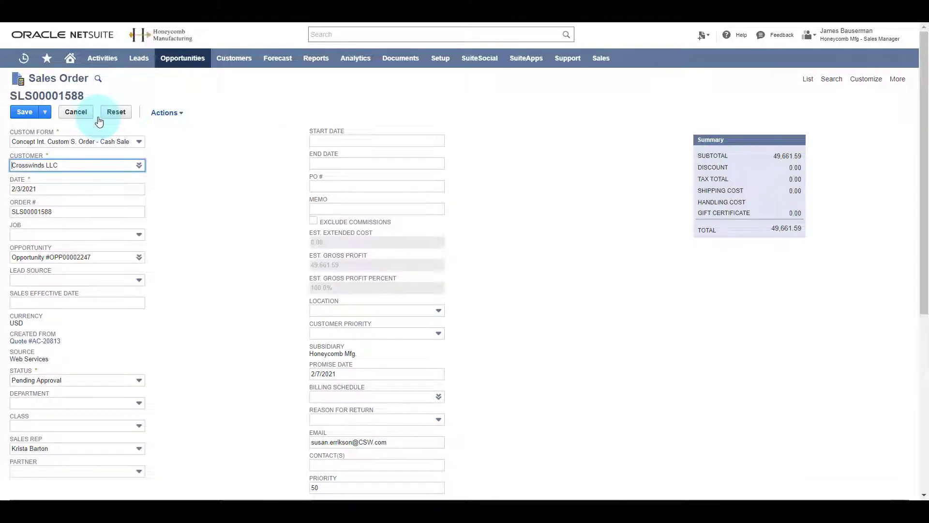
left_click(26, 112)
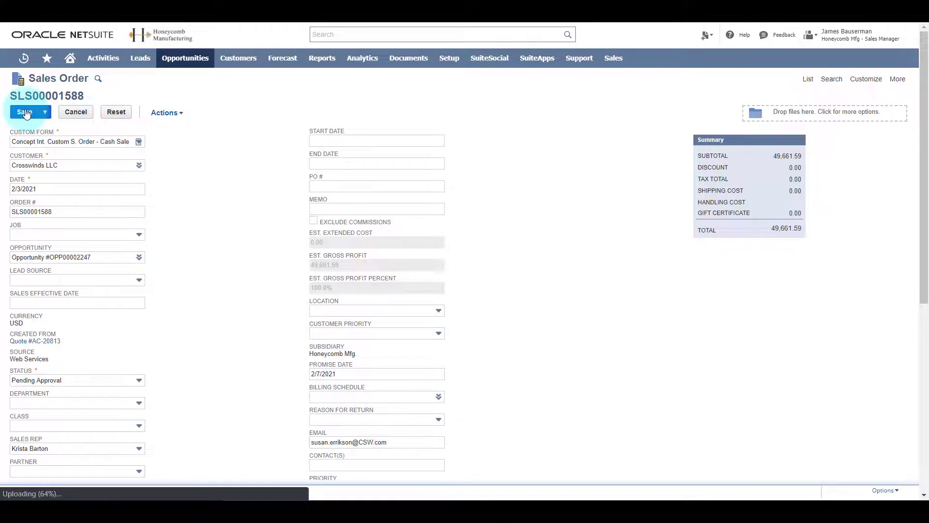